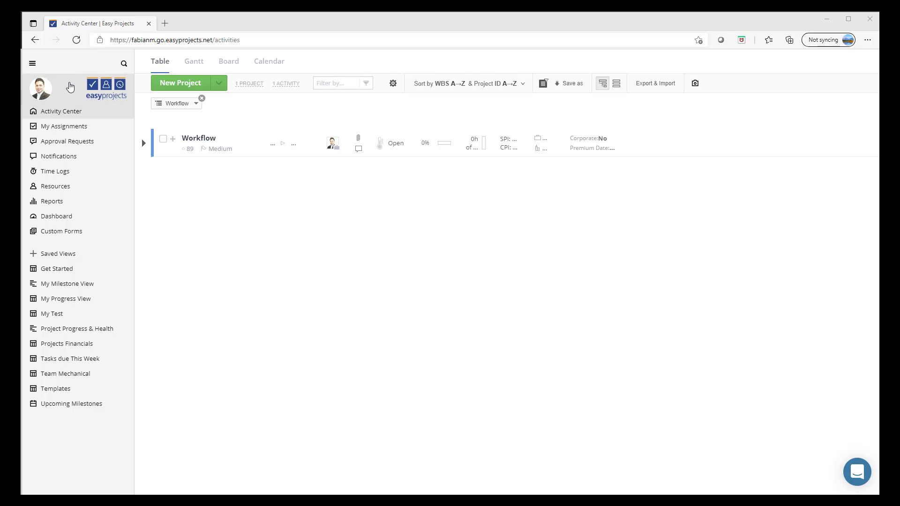
# - Open the account menu from the sidebar avatar
pyautogui.click(70, 87)
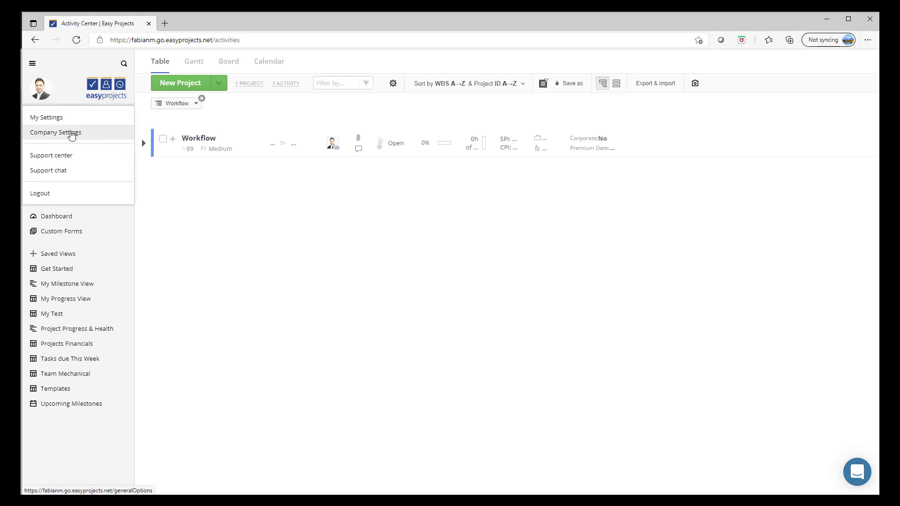
# - In Company Settings > Roles, view the Project Manager role's permissions
pyautogui.click(72, 134)
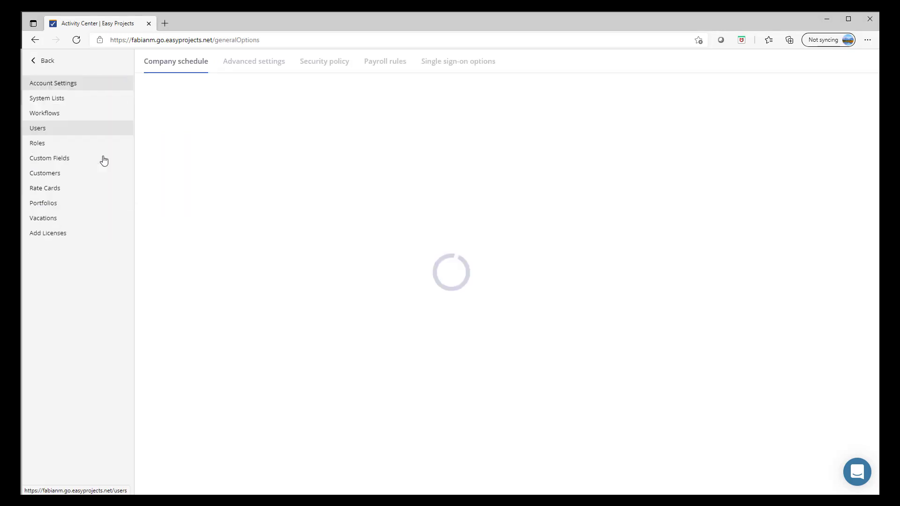
pyautogui.click(41, 150)
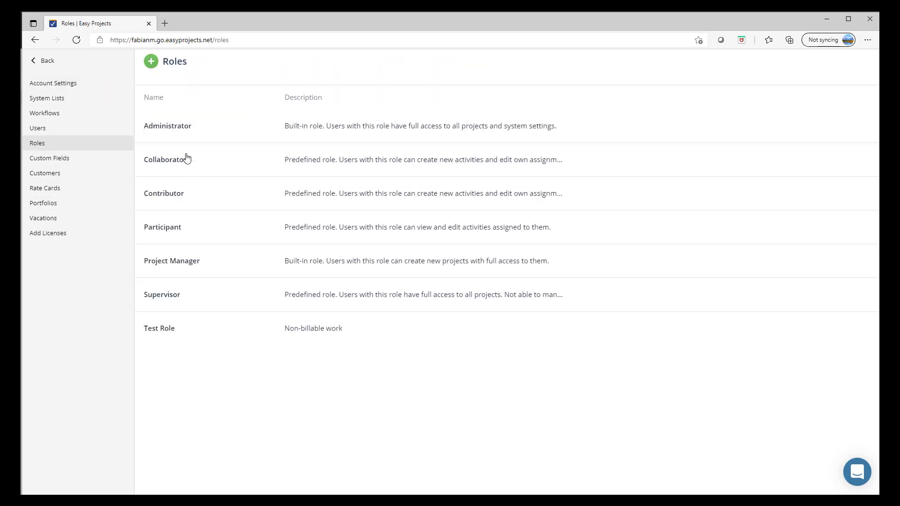
pyautogui.click(178, 267)
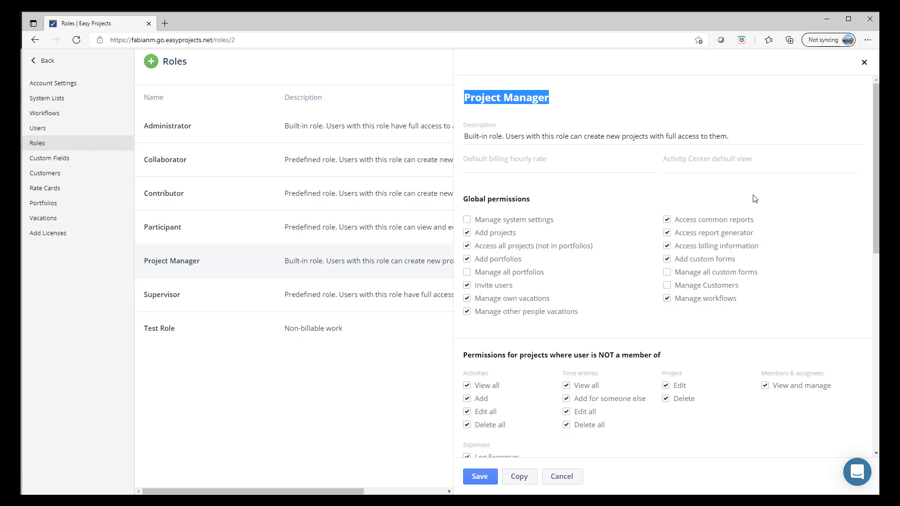
# - From the other window's Activity Center, go to Company Settings > Workflows
pyautogui.click(347, 475)
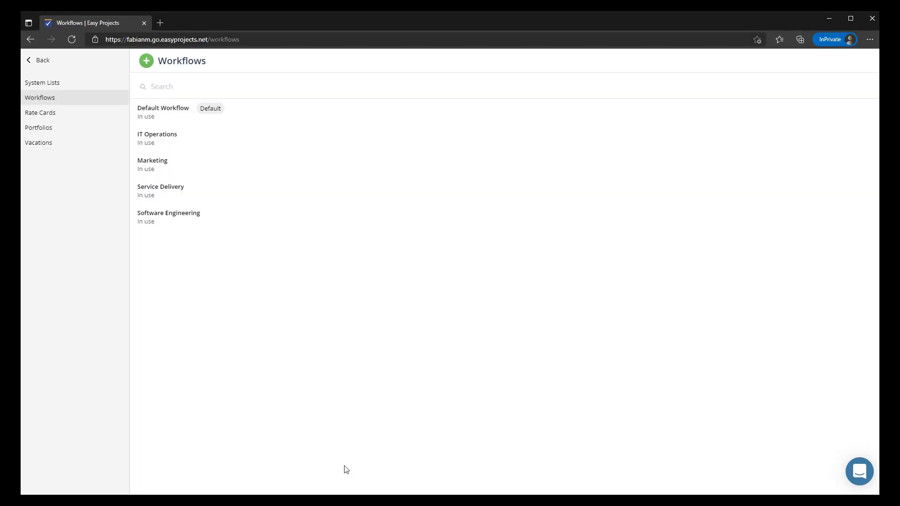
pyautogui.click(40, 63)
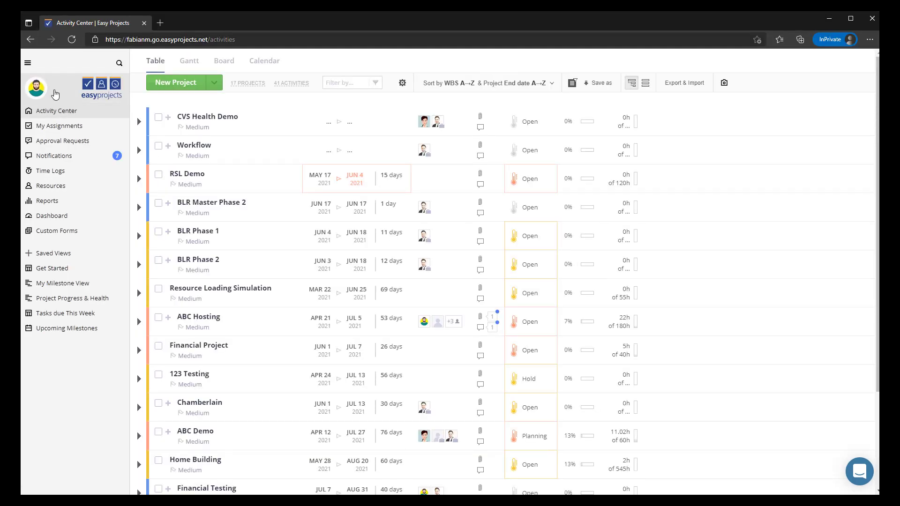
pyautogui.click(55, 95)
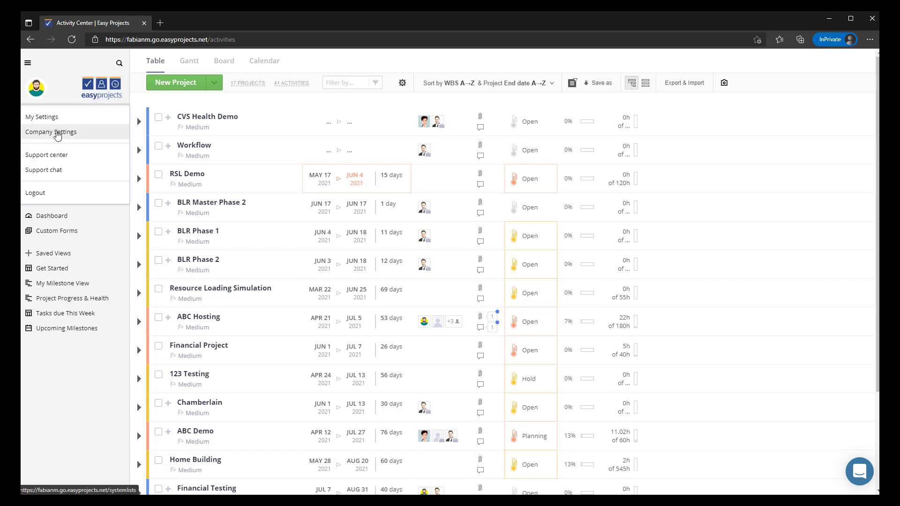
pyautogui.click(56, 134)
pyautogui.click(40, 98)
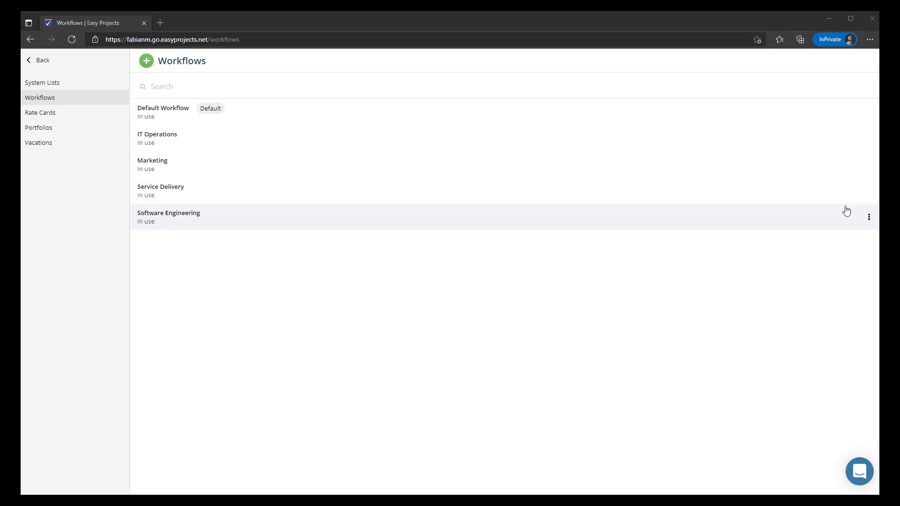
# - Check the Software Engineering and Service Delivery action menus, then create a new workflow
pyautogui.click(869, 221)
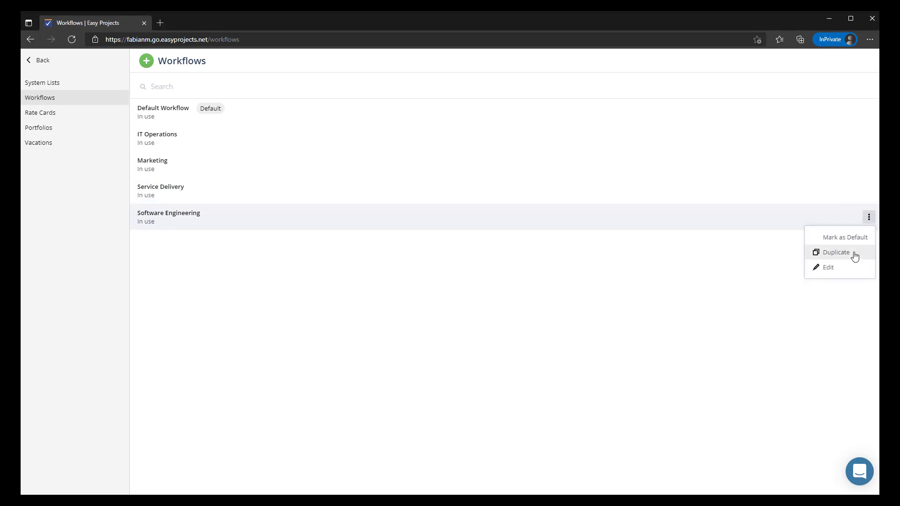
pyautogui.click(435, 279)
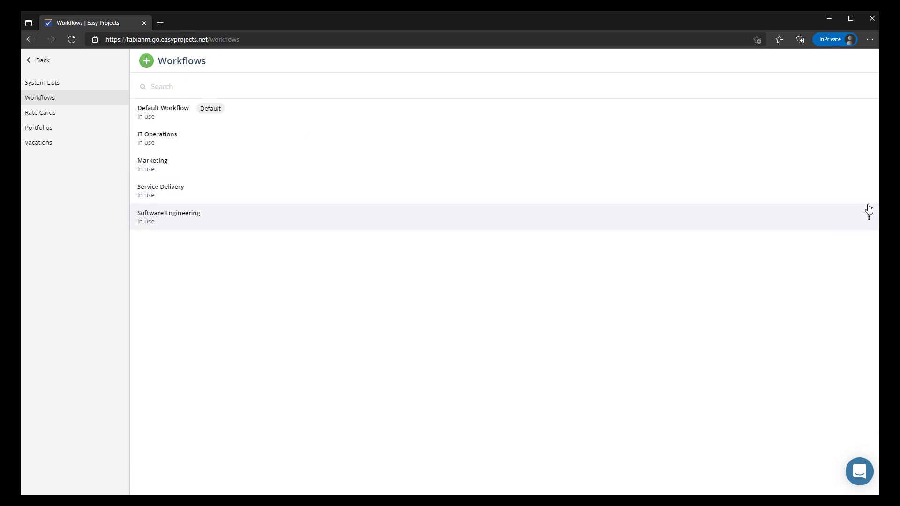
pyautogui.click(870, 190)
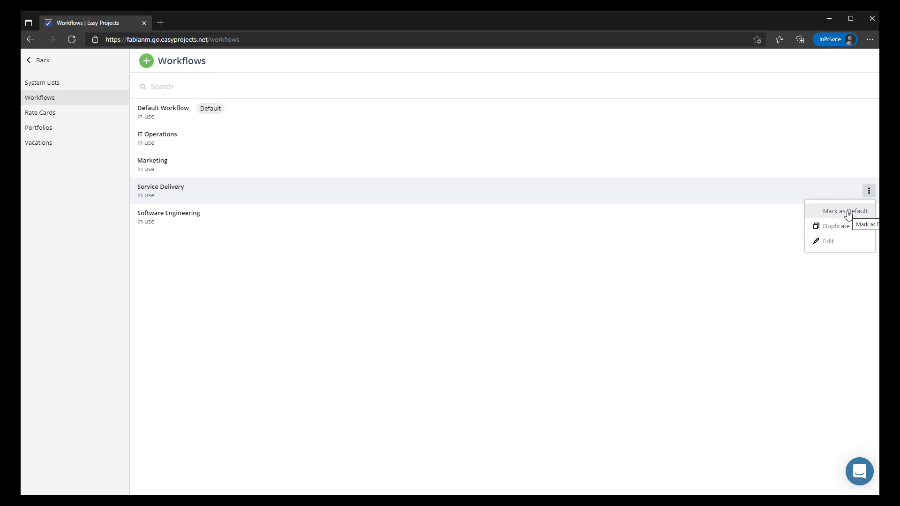
pyautogui.click(467, 345)
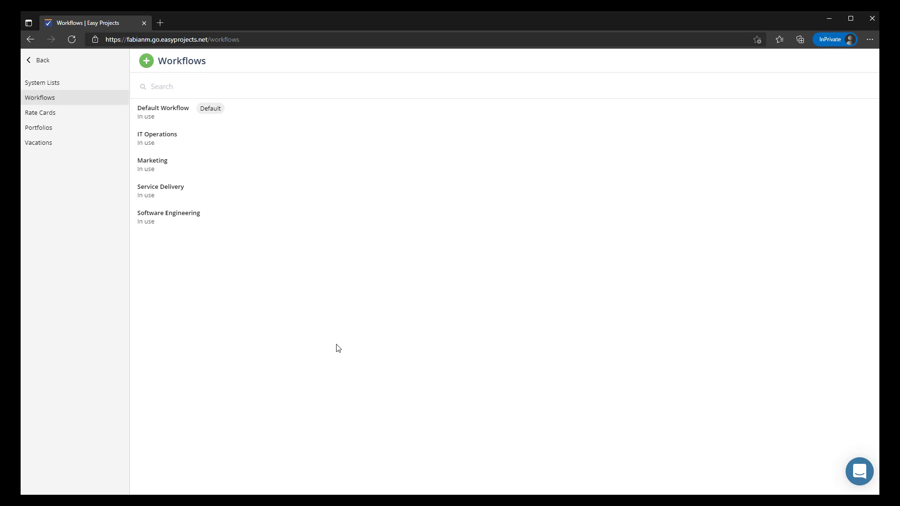
pyautogui.click(147, 62)
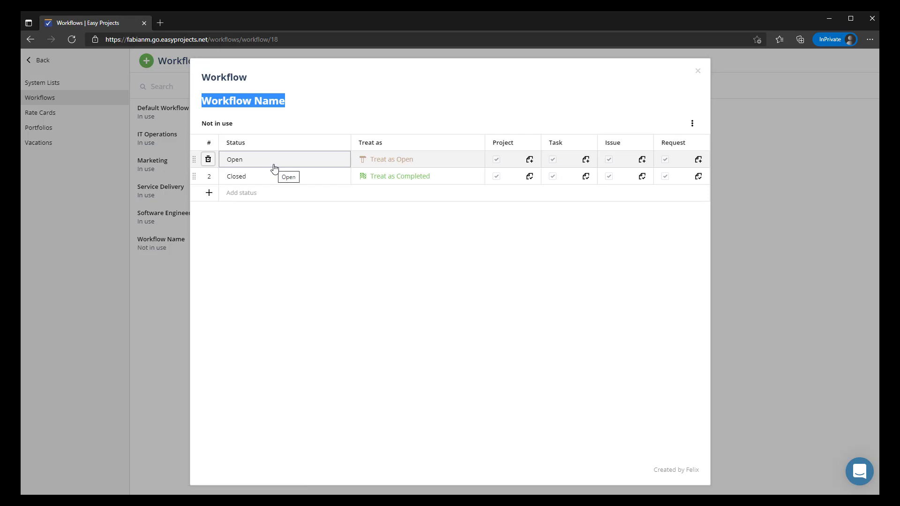
# - Retitle the new workflow from 'Workflow Name' to 'Graphic Design'
pyautogui.write('Grpahi')
pyautogui.press('BackSpace')
pyautogui.press('BackSpace')
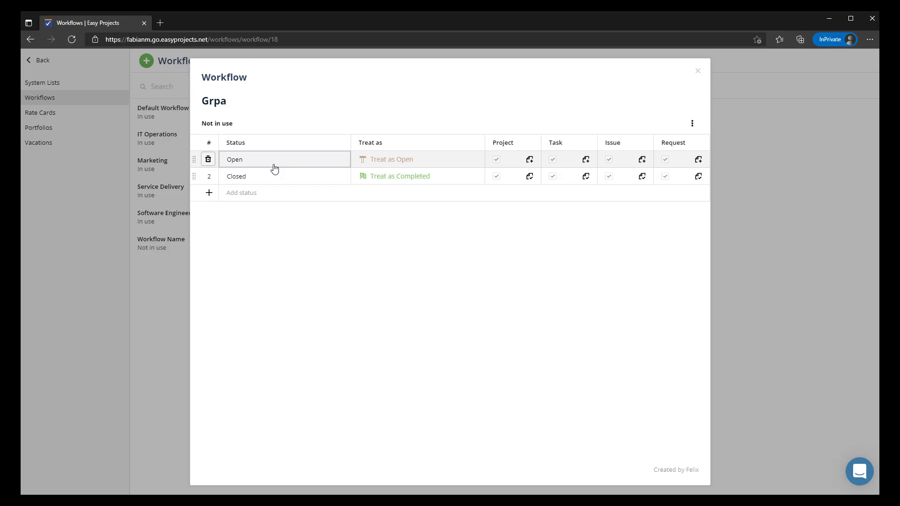
pyautogui.press('BackSpace')
pyautogui.press('BackSpace')
pyautogui.press('BackSpace')
pyautogui.press('BackSpace')
pyautogui.write('Graphic Design')
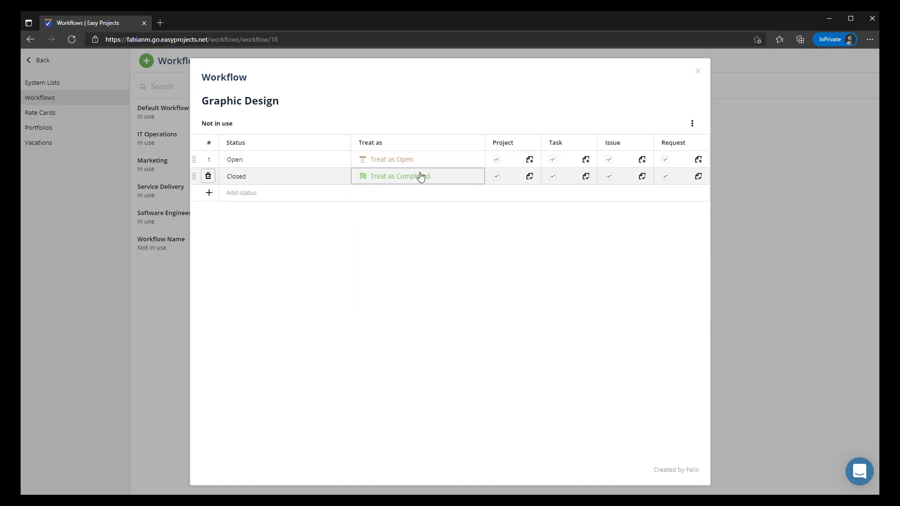
# - Add a Hold status to the workflow, treated as Hold
pyautogui.click(263, 196)
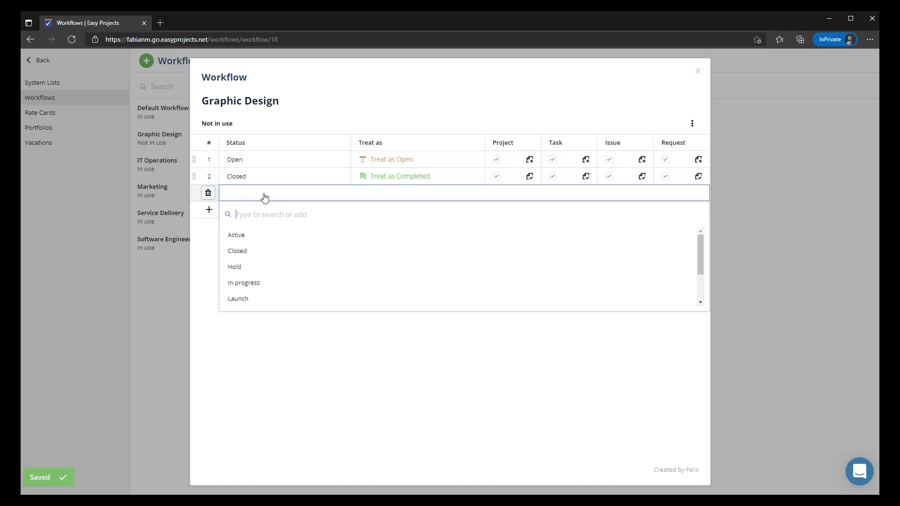
pyautogui.write('Hold')
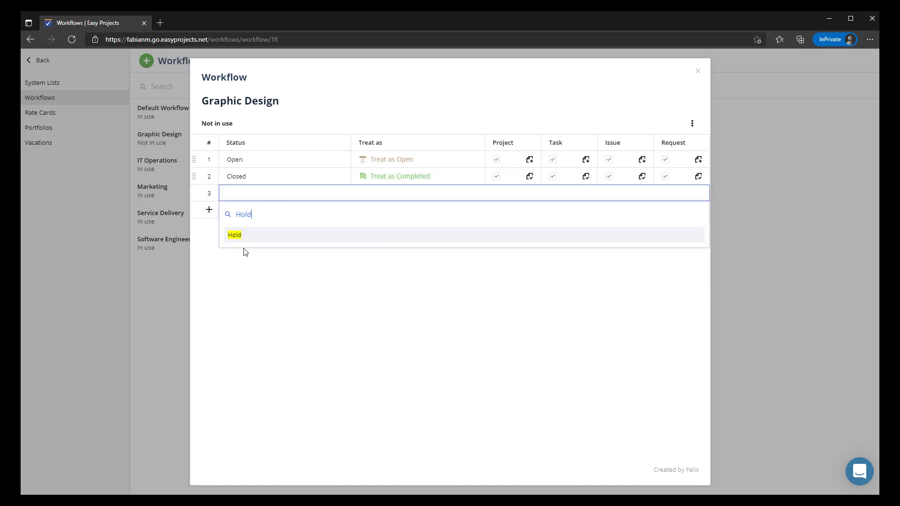
pyautogui.click(235, 237)
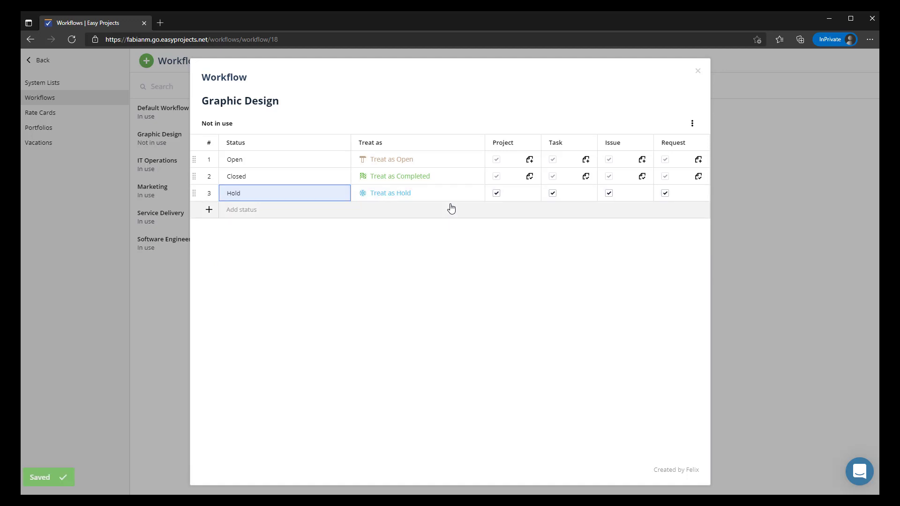
pyautogui.click(413, 199)
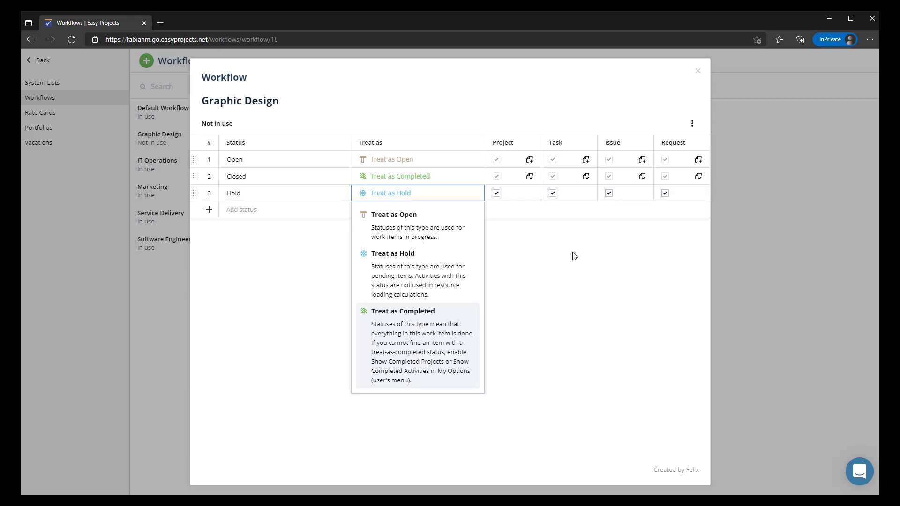
pyautogui.click(506, 199)
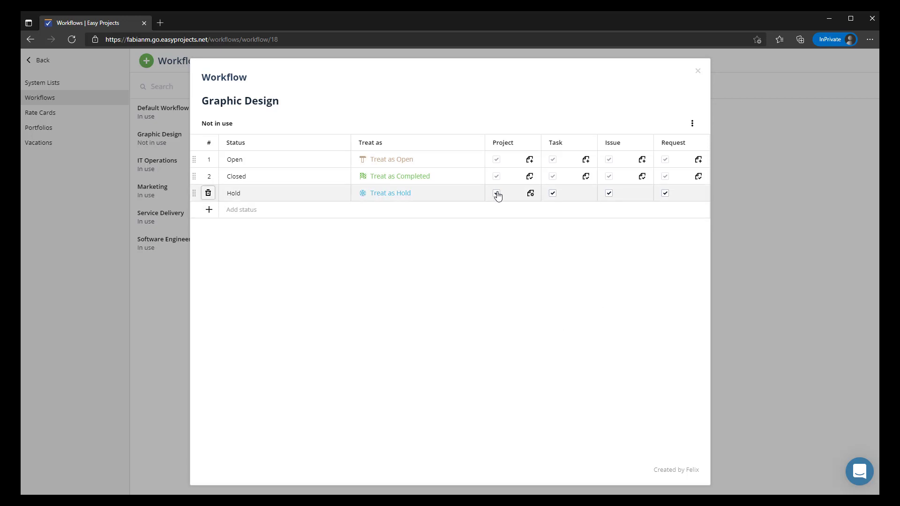
pyautogui.click(497, 194)
# - Add a new 'Pre Design' status to the workflow
pyautogui.click(249, 215)
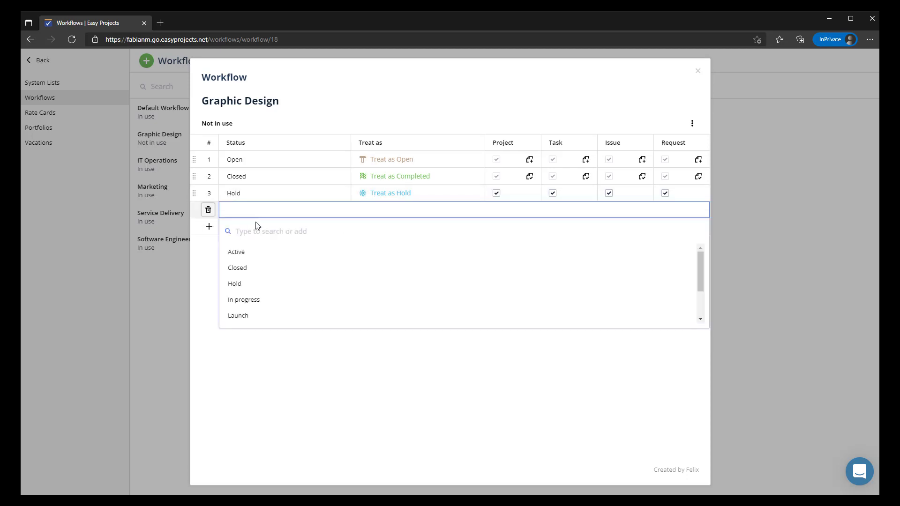
pyautogui.write('Pre Deisg')
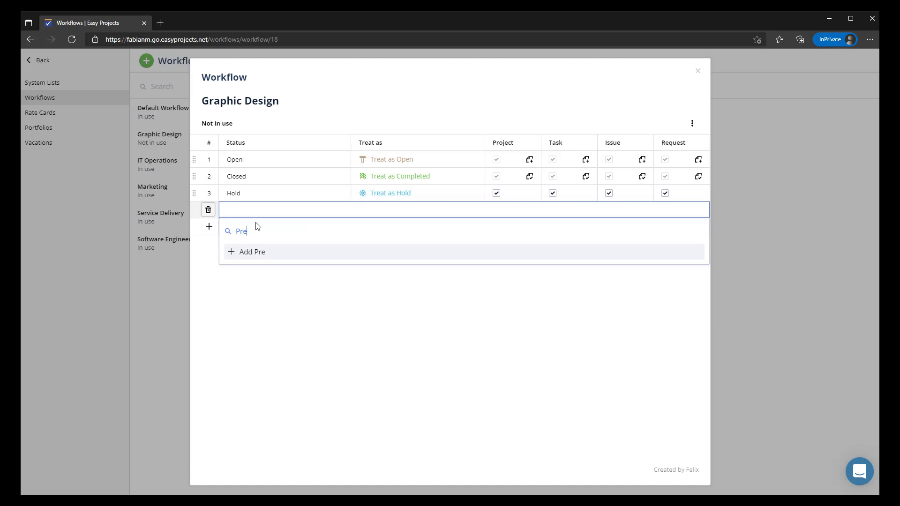
pyautogui.press('BackSpace')
pyautogui.press('BackSpace')
pyautogui.press('BackSpace')
pyautogui.write('sign')
pyautogui.click(268, 256)
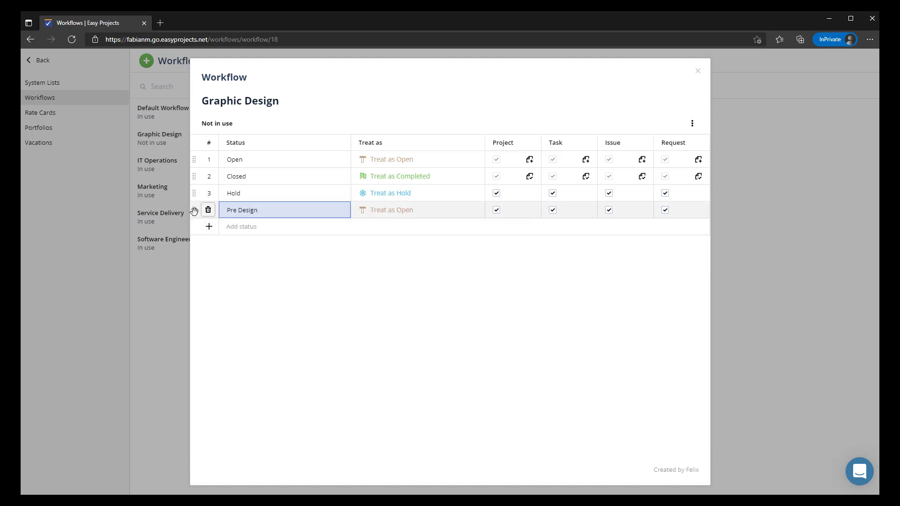
# - Reorder the workflow statuses to Open, Pre Design, Hold, Closed
pyautogui.moveTo(194, 208); pyautogui.dragTo(195, 177)
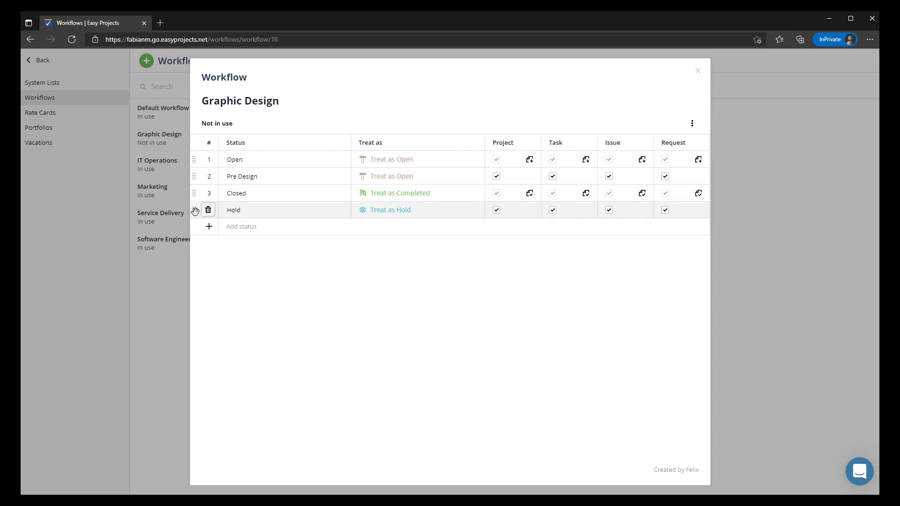
pyautogui.moveTo(195, 211); pyautogui.dragTo(195, 191)
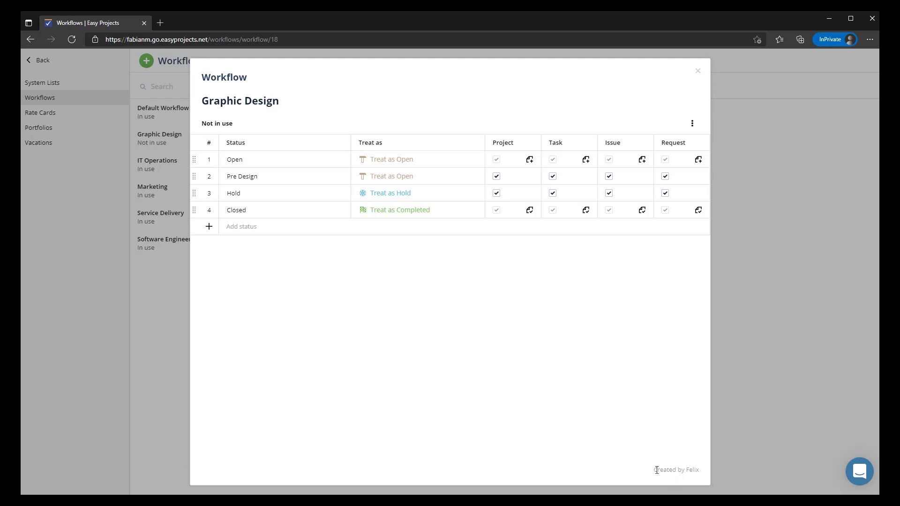
pyautogui.moveTo(657, 470); pyautogui.dragTo(713, 469)
pyautogui.click(673, 422)
# - Glance at the workflow's extra options, then close the Graphic Design editor
pyautogui.click(692, 123)
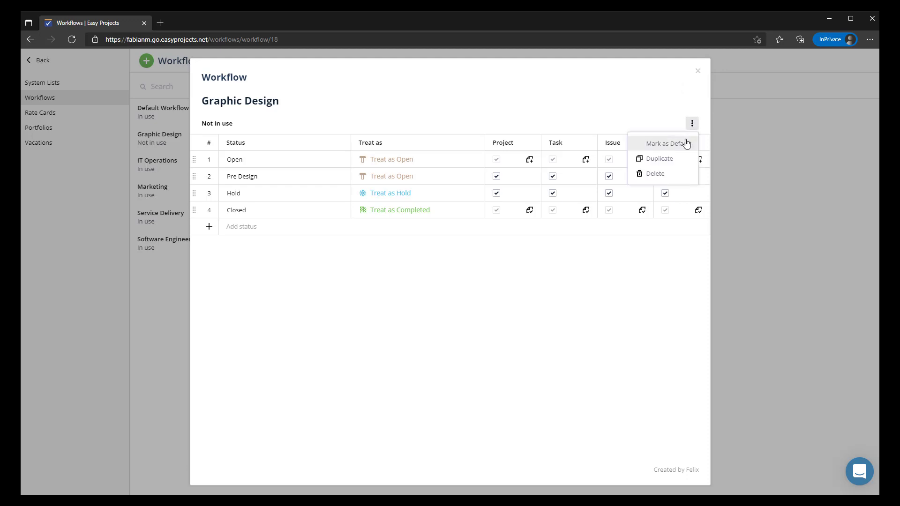
pyautogui.click(657, 117)
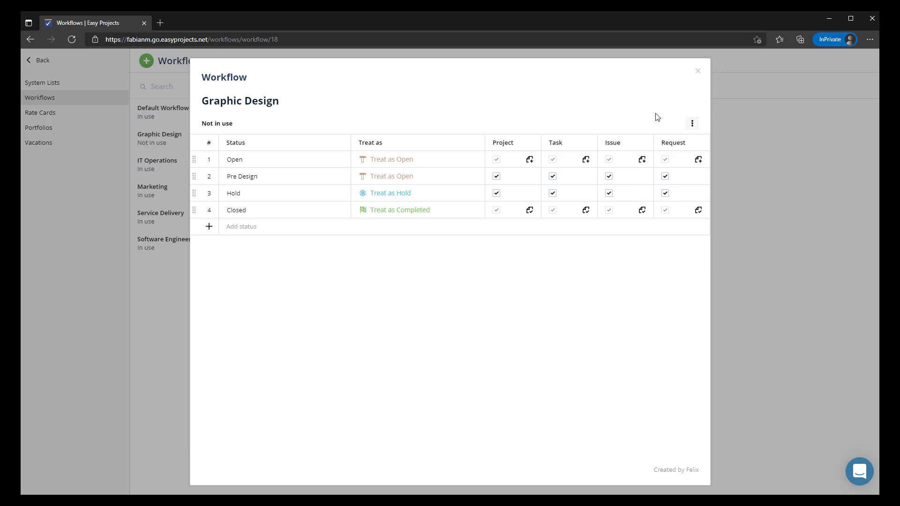
pyautogui.click(698, 71)
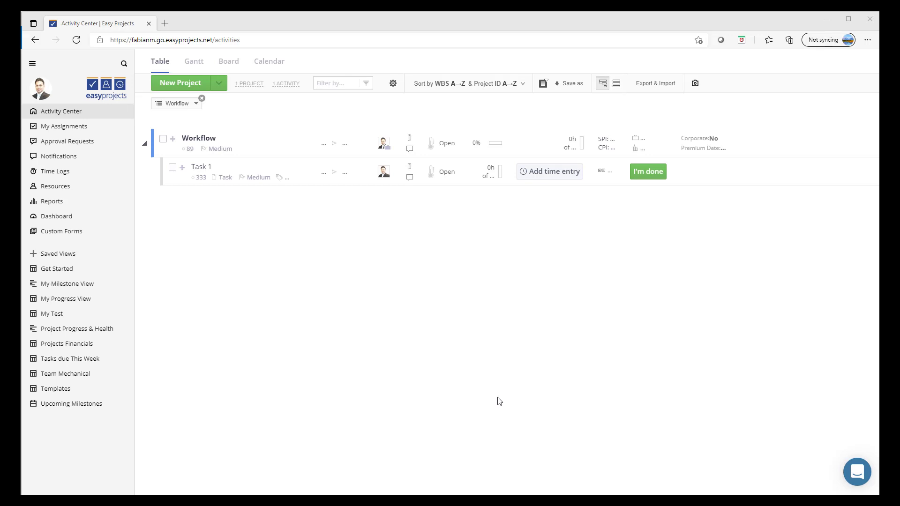
# - Set the Workflow project's default workflow to Graphic Design and close its details
pyautogui.click(199, 139)
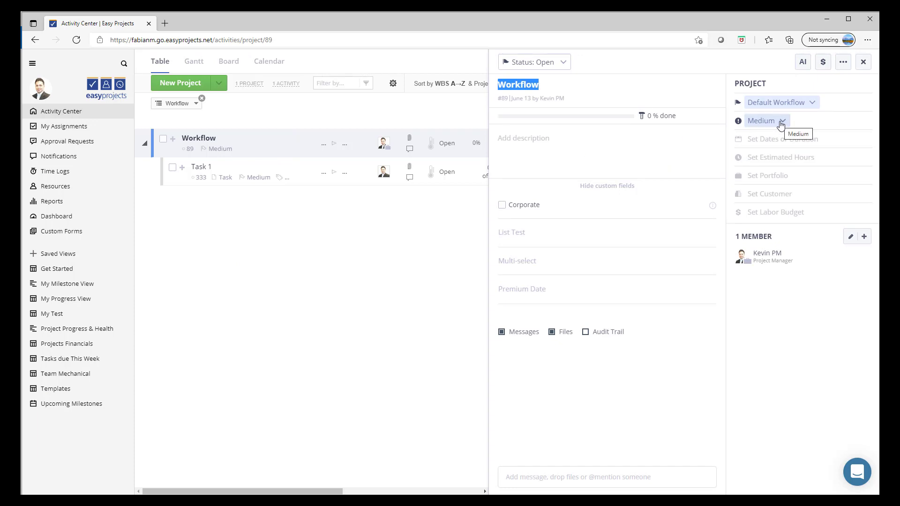
pyautogui.click(790, 104)
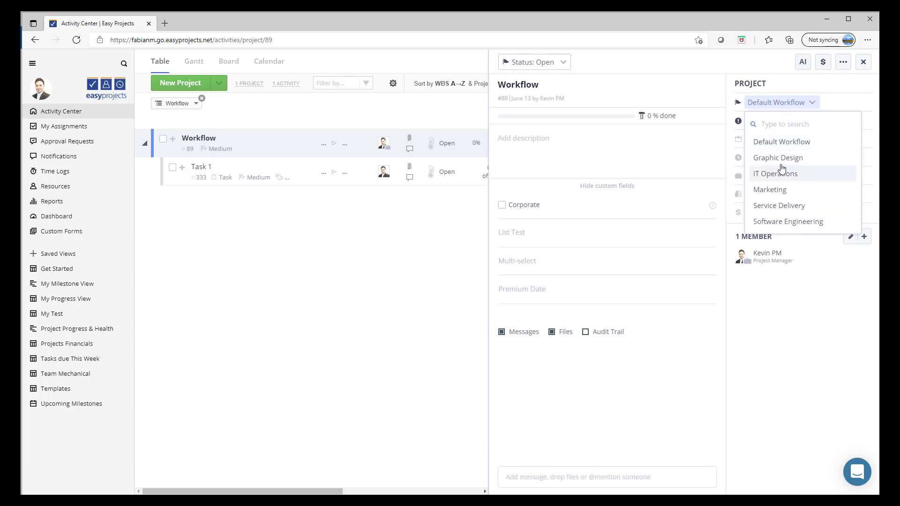
pyautogui.click(773, 159)
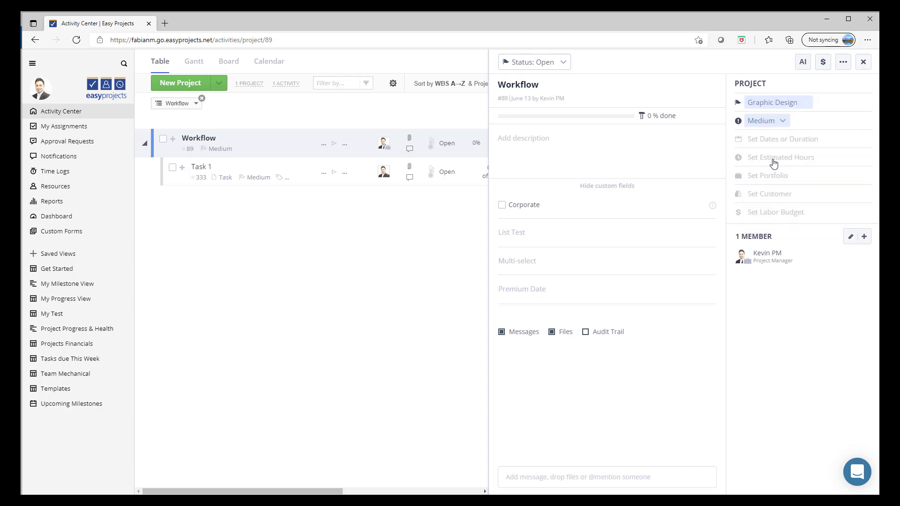
pyautogui.click(863, 62)
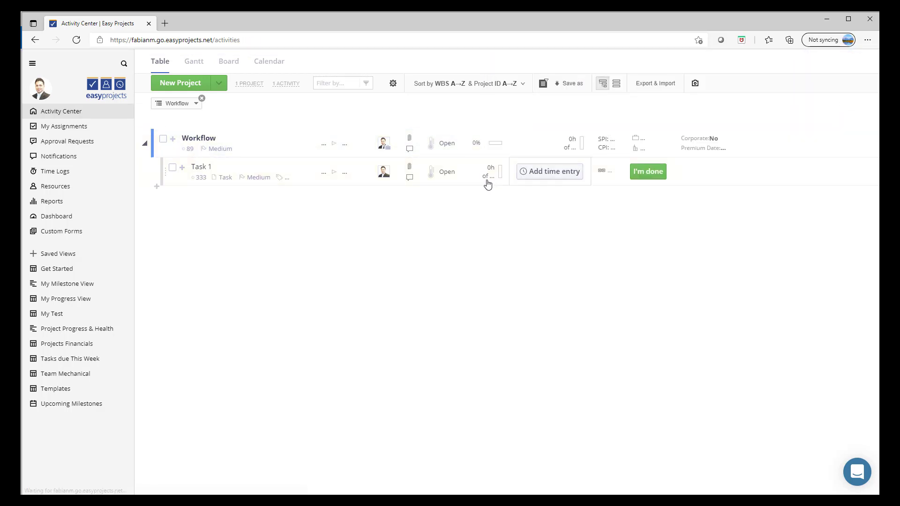
# - Review the project's and Task 1's status choices, then bring up the old status screenshot
pyautogui.click(447, 144)
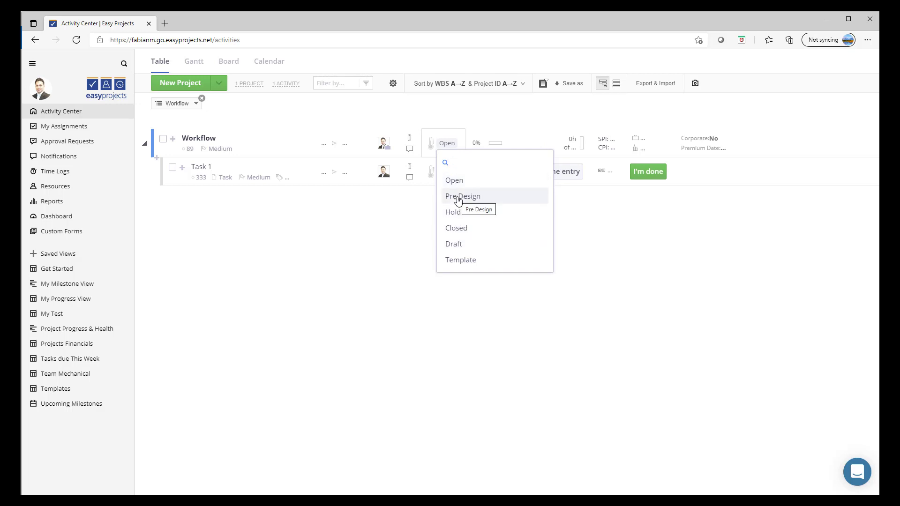
pyautogui.click(448, 181)
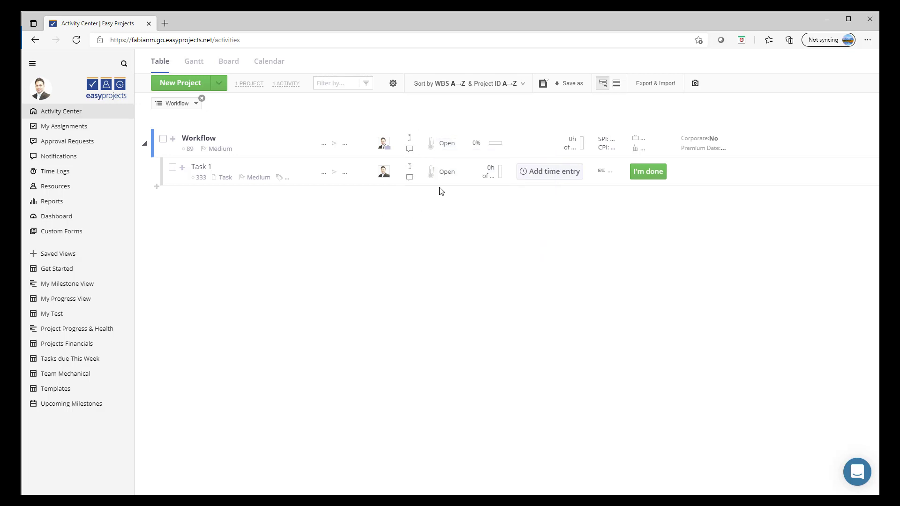
pyautogui.click(445, 175)
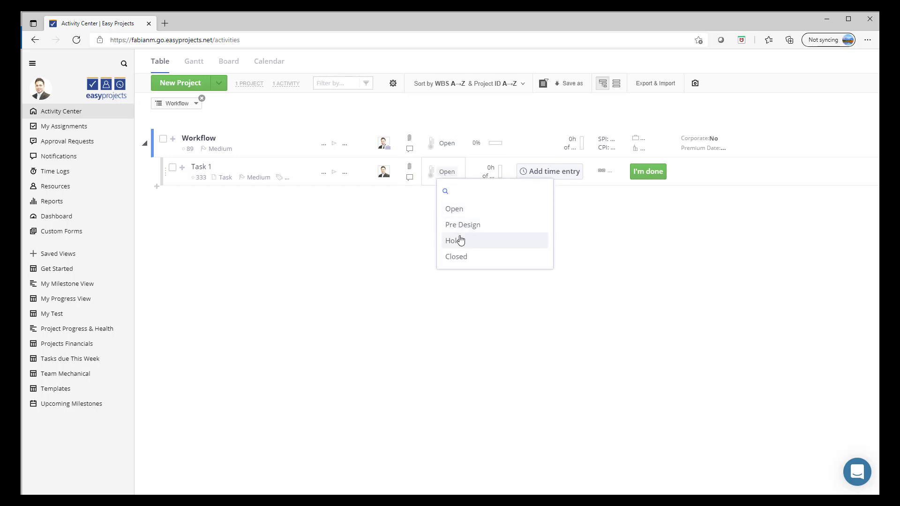
pyautogui.click(388, 261)
pyautogui.hotkey('alt', 'Tab')
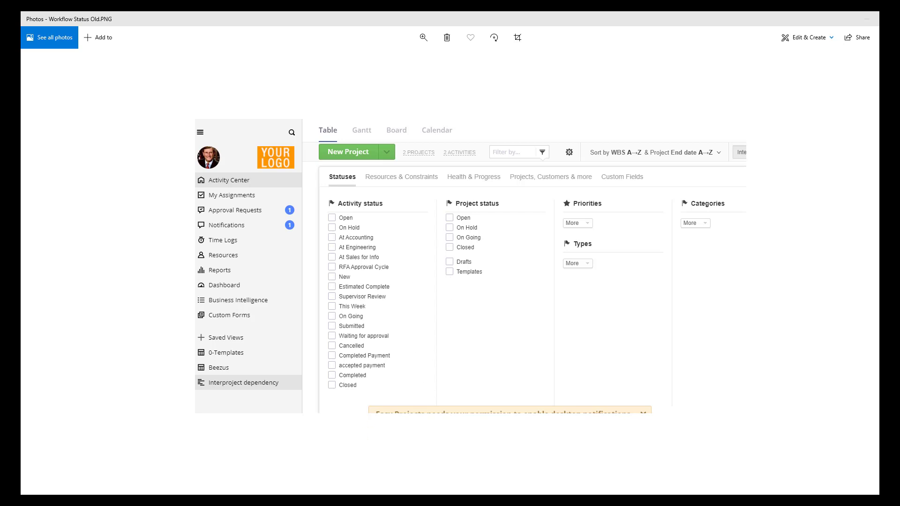
# - Leave Photos and return to the Easy Projects Activity Center in the browser
pyautogui.click(291, 488)
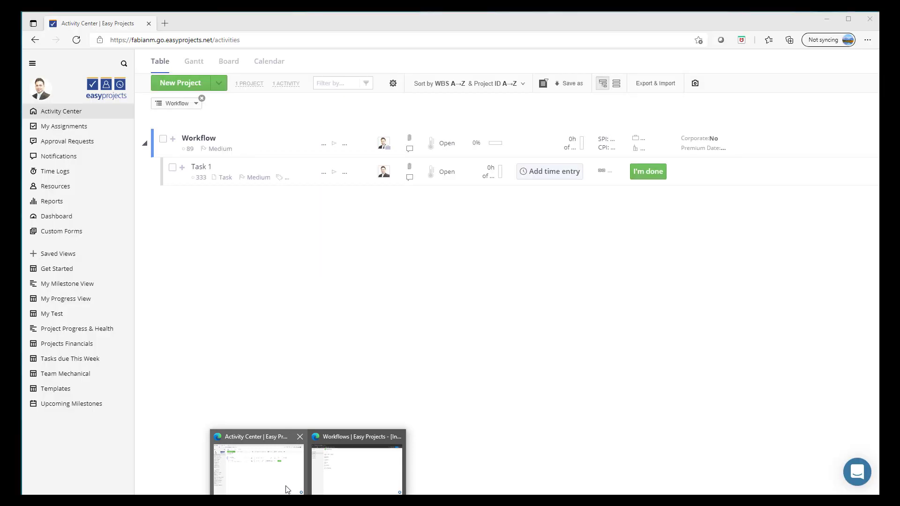
# - Filter activities in Advanced filters to the Graphic Design workflow's Open status
pyautogui.click(367, 84)
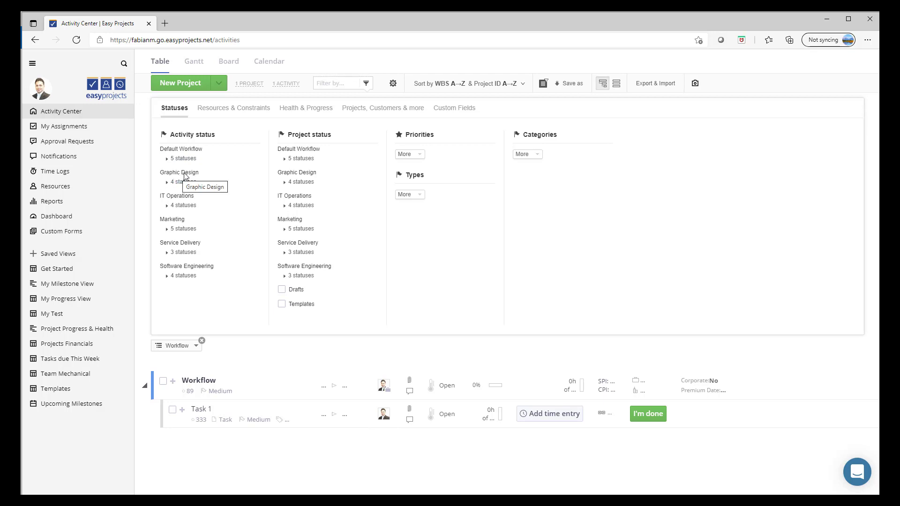
pyautogui.click(168, 183)
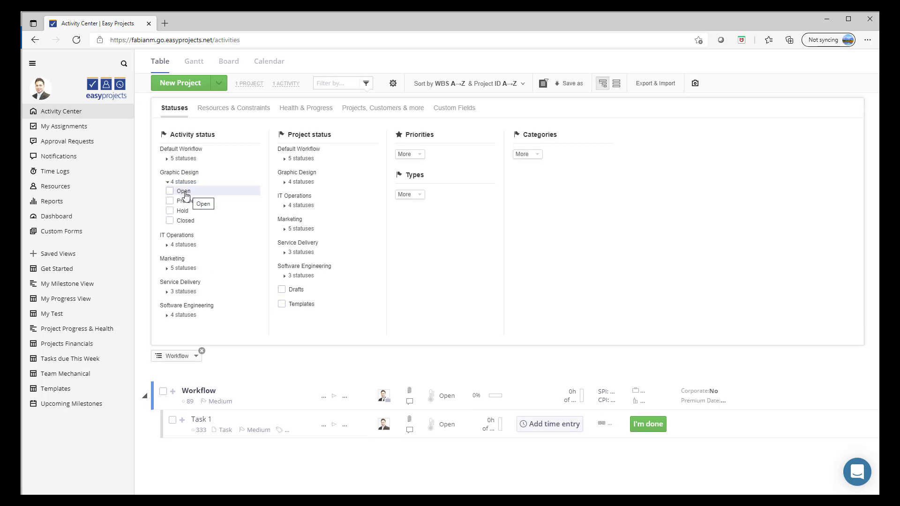
pyautogui.click(185, 193)
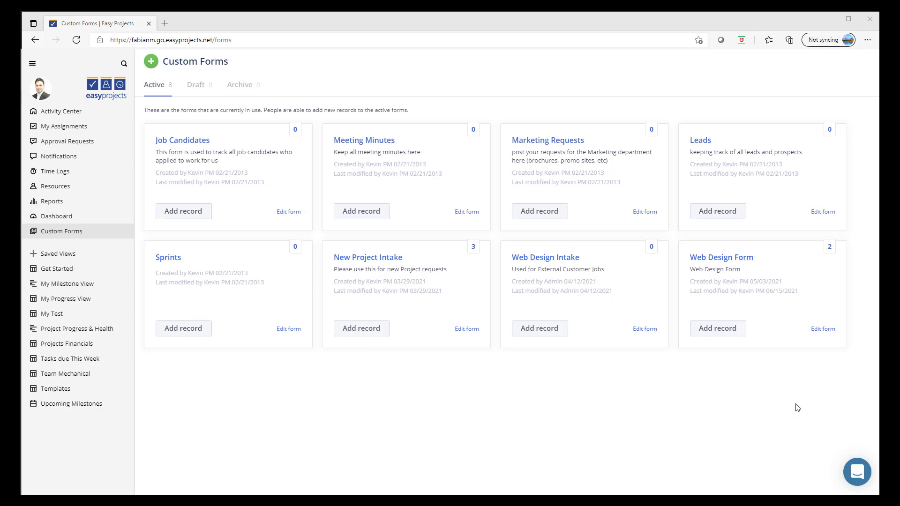
# - Set the Web Design Form's Project conversion rule to use the Graphic Design workflow
pyautogui.click(823, 330)
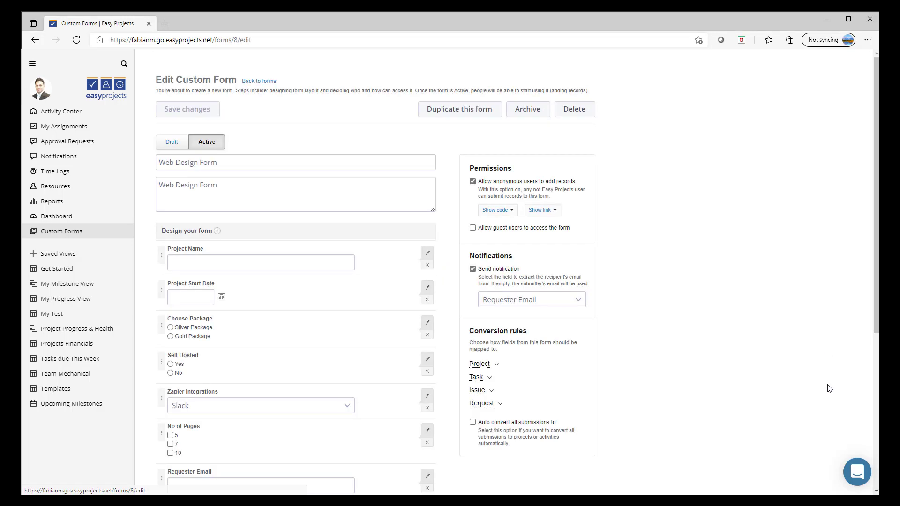
pyautogui.click(497, 368)
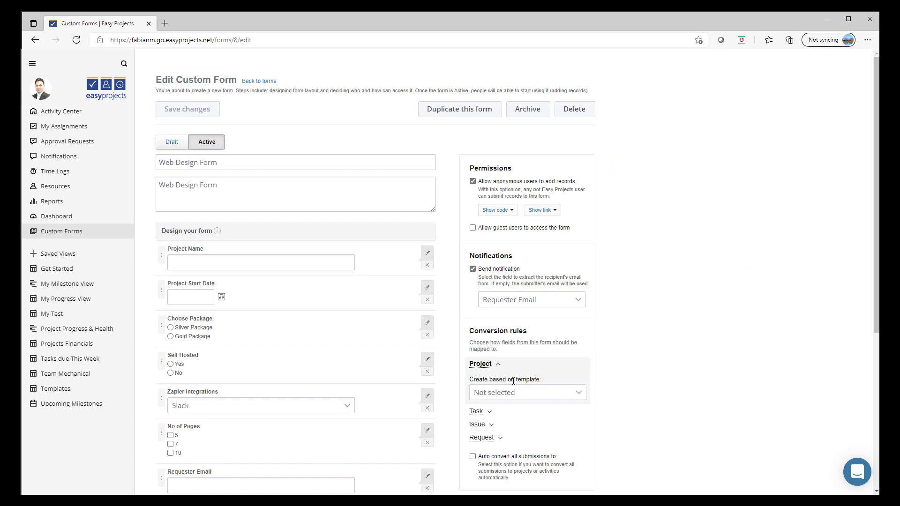
pyautogui.scroll(-2, 656, 387)
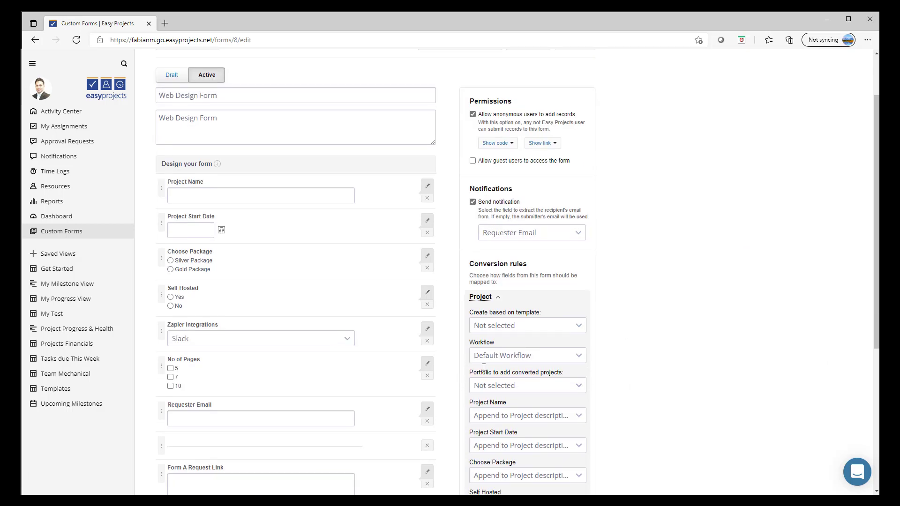
pyautogui.click(505, 357)
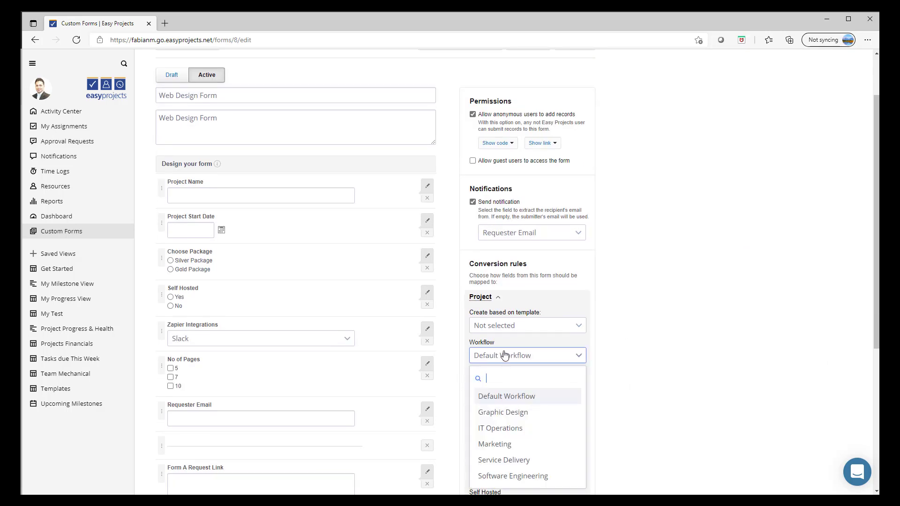
pyautogui.click(500, 414)
pyautogui.scroll(2, 698, 375)
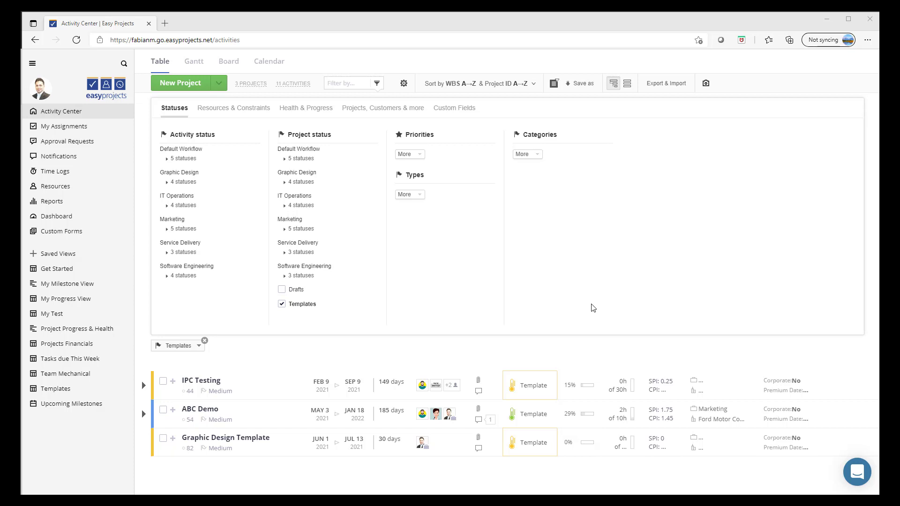
# - Assign the Graphic Design workflow to the Graphic Design Template project, then close its details
pyautogui.click(237, 442)
pyautogui.click(774, 103)
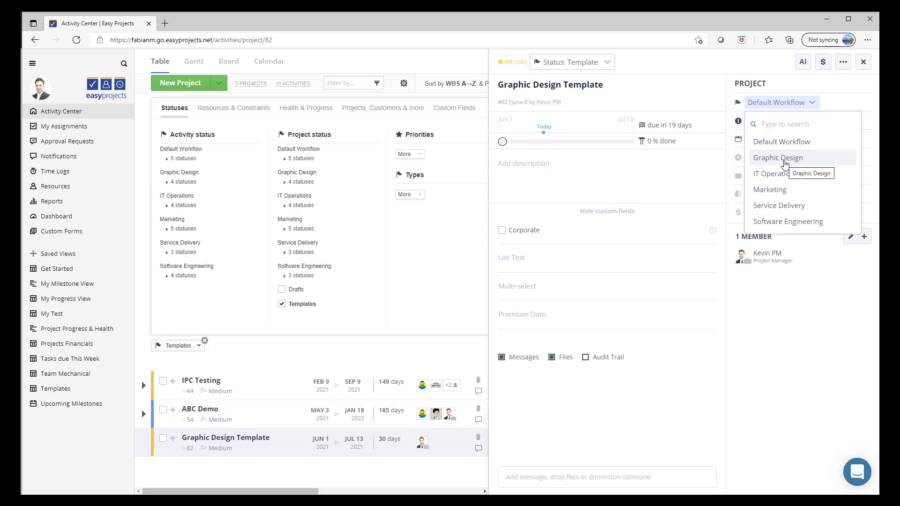
pyautogui.click(784, 161)
pyautogui.click(863, 63)
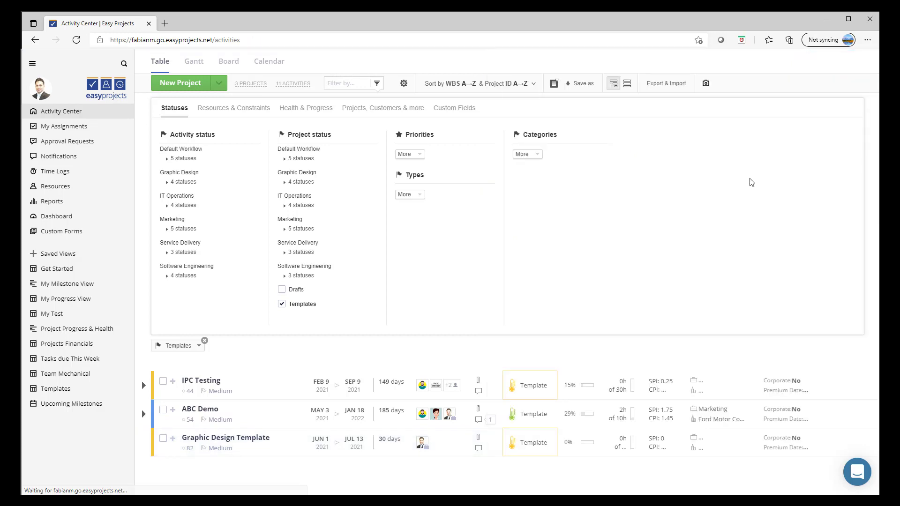